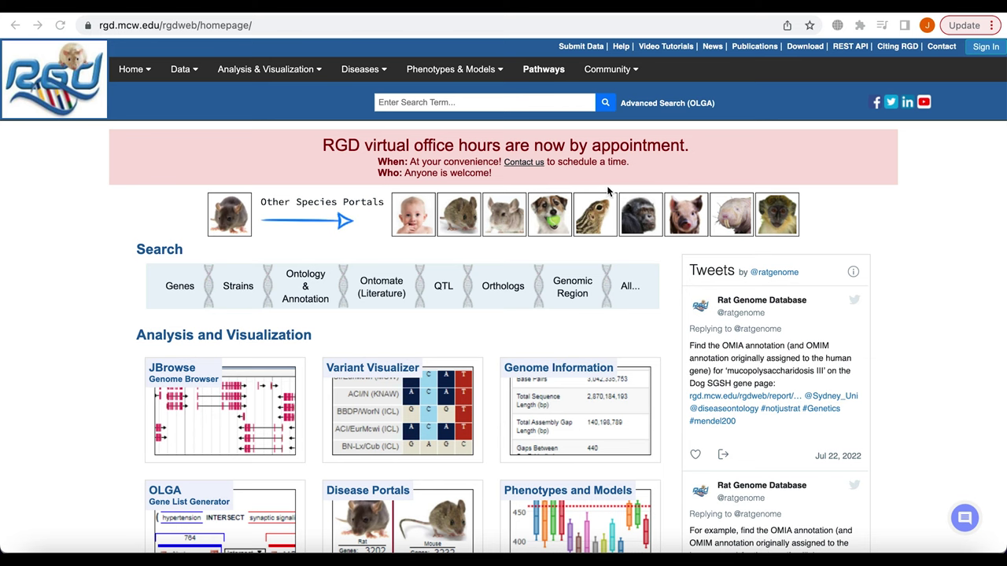
Open the Disease Portals page, which lists seventeen portals, including Cardiovascular Disease and COVID-19
mouse_move(354, 73)
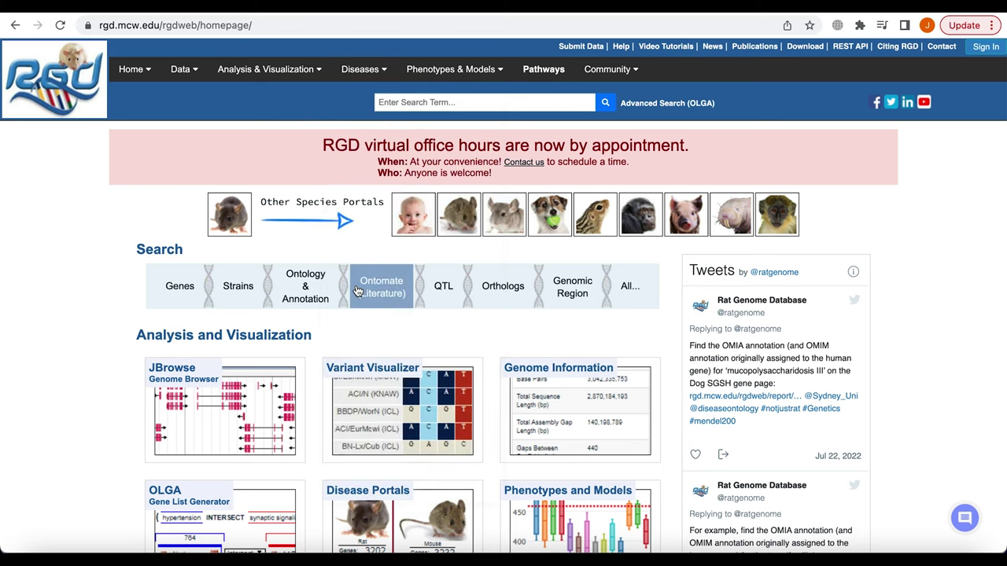
scroll(401, 391, down, 3)
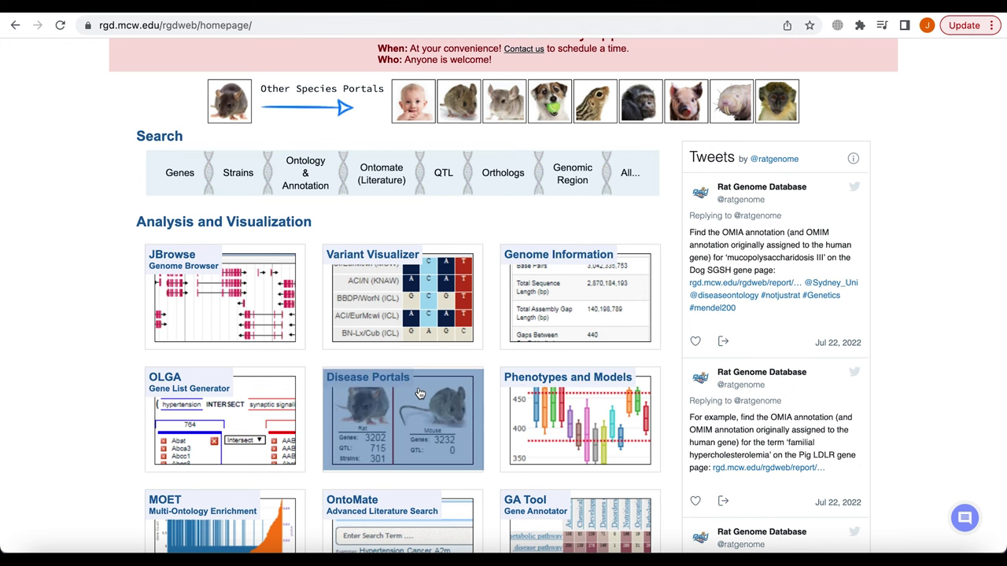
click(419, 393)
scroll(271, 254, down, 3)
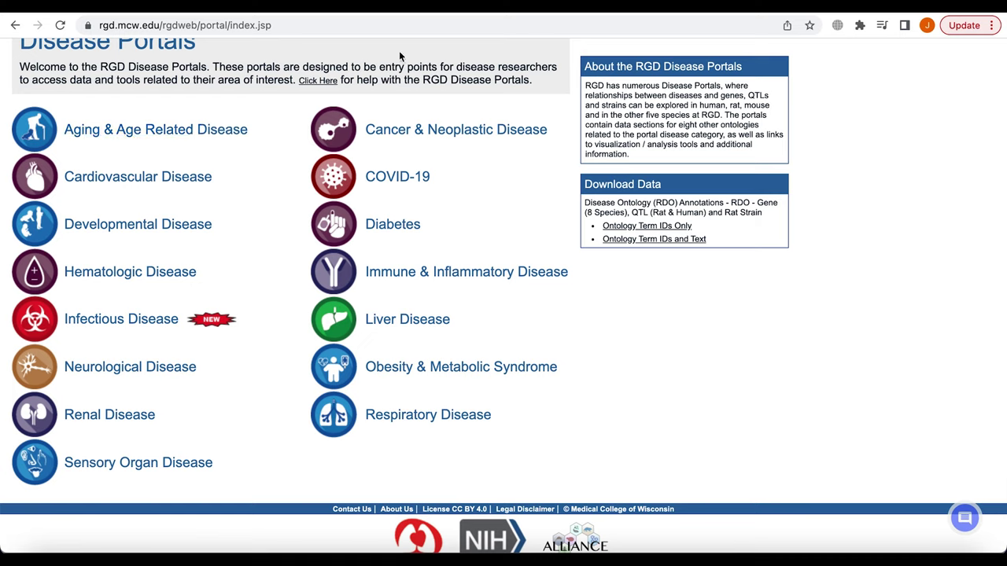
Open the Cardiovascular Disease portal and scroll down to its species grid
click(158, 177)
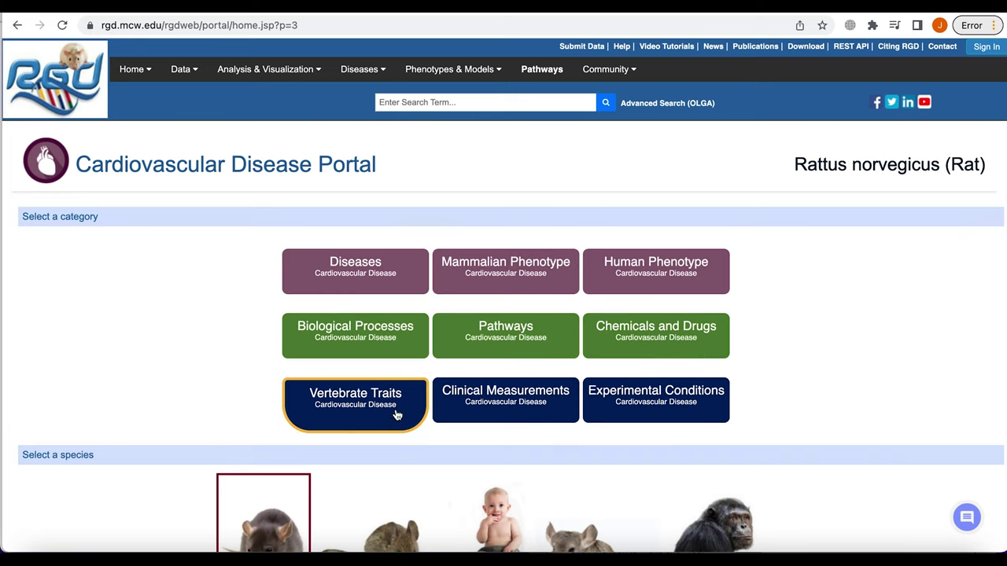
scroll(174, 406, down, 1)
scroll(175, 406, down, 3)
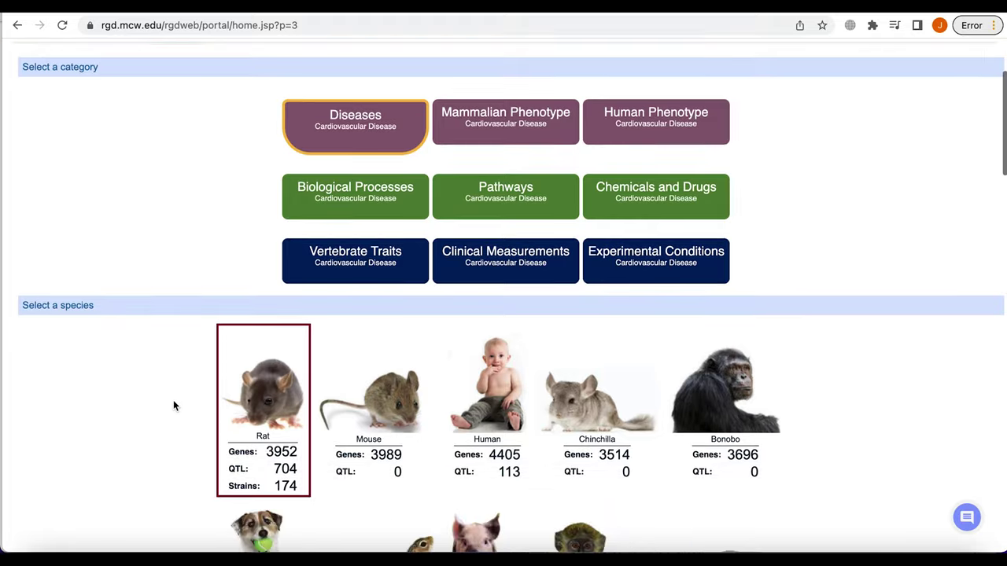
scroll(173, 400, down, 1)
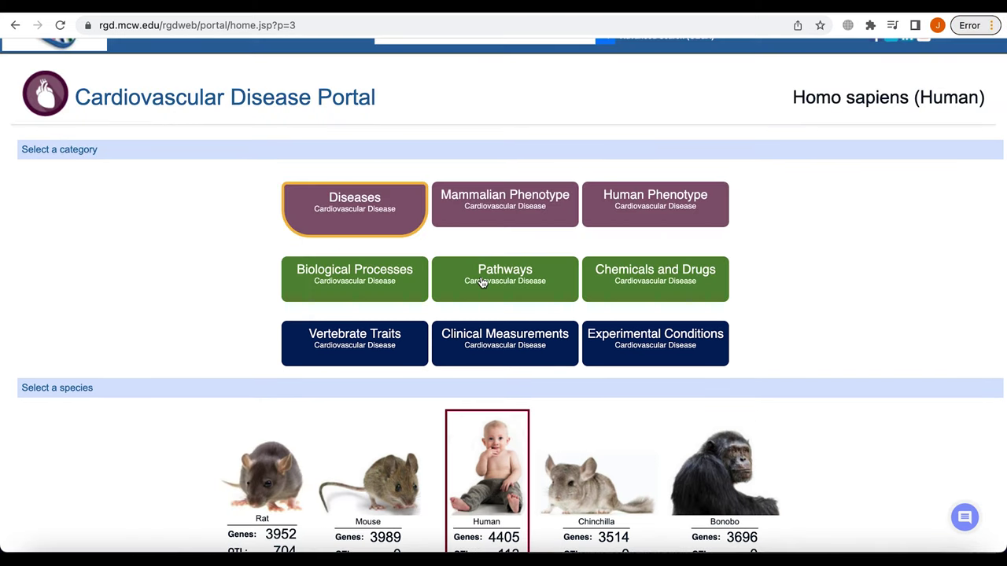
Show the Pathways gene counts, then return the portal to the Diseases category
click(482, 282)
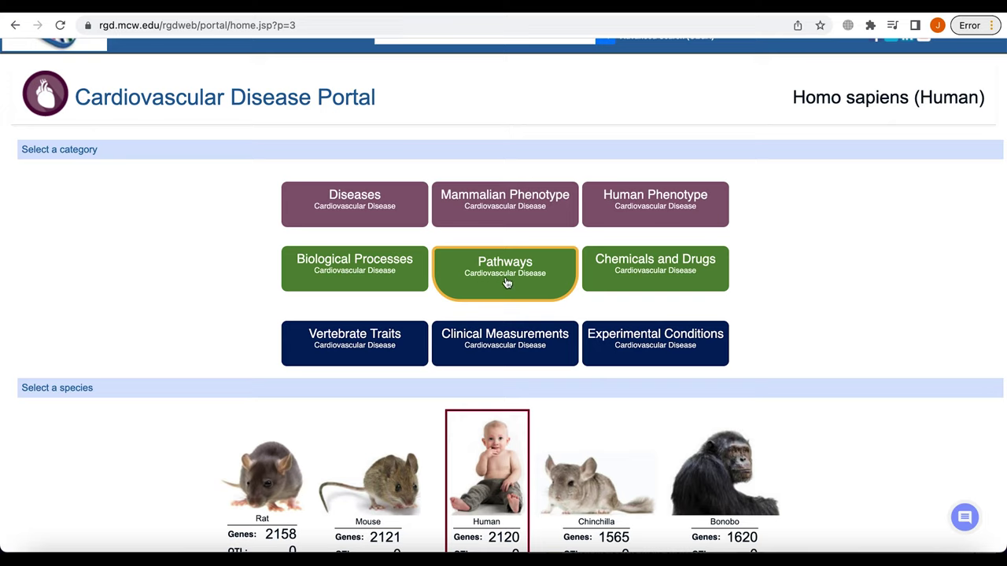
click(375, 219)
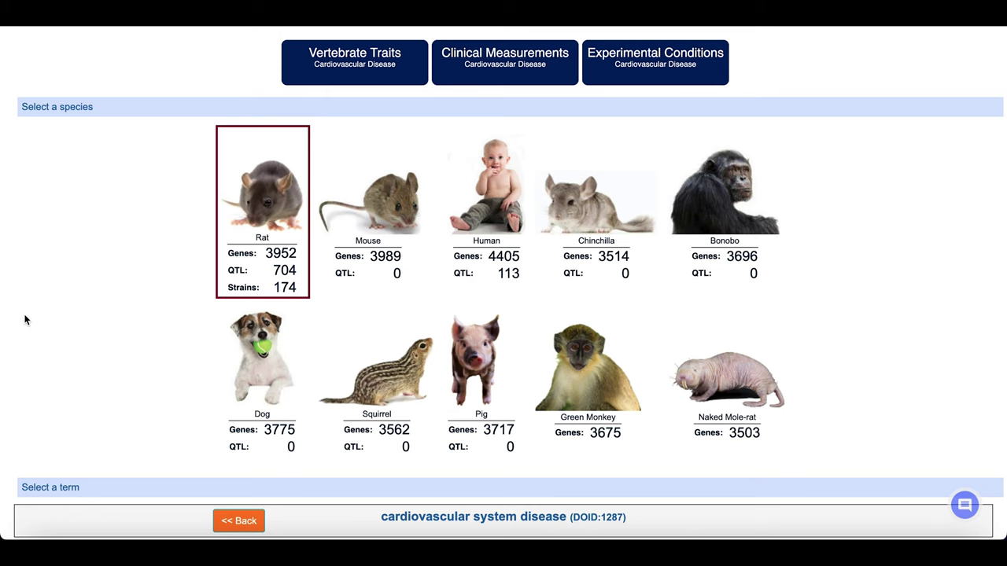
Narrow the disease term to vascular disease (DOID:178), then to its child term hypertension
scroll(24, 319, down, 5)
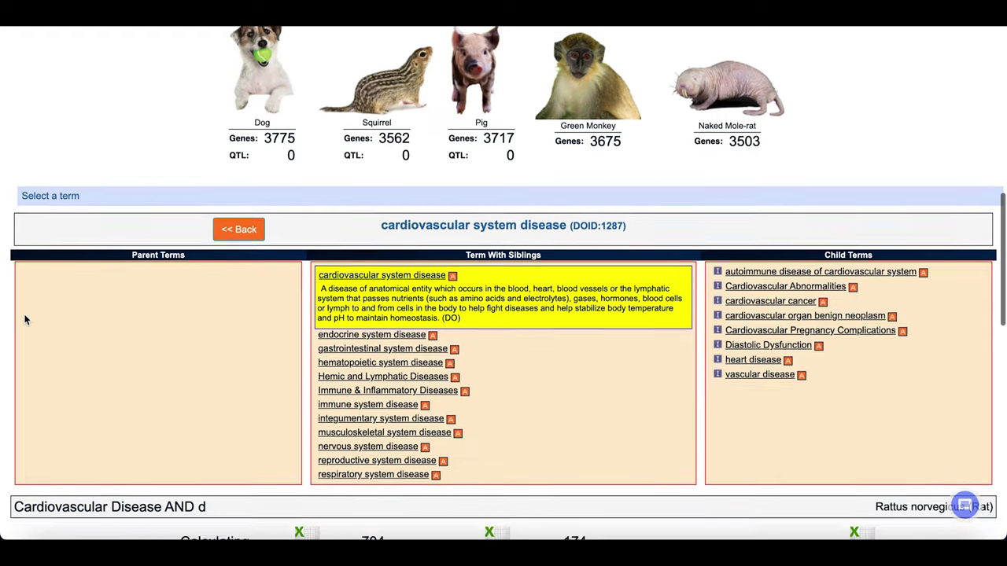
click(745, 376)
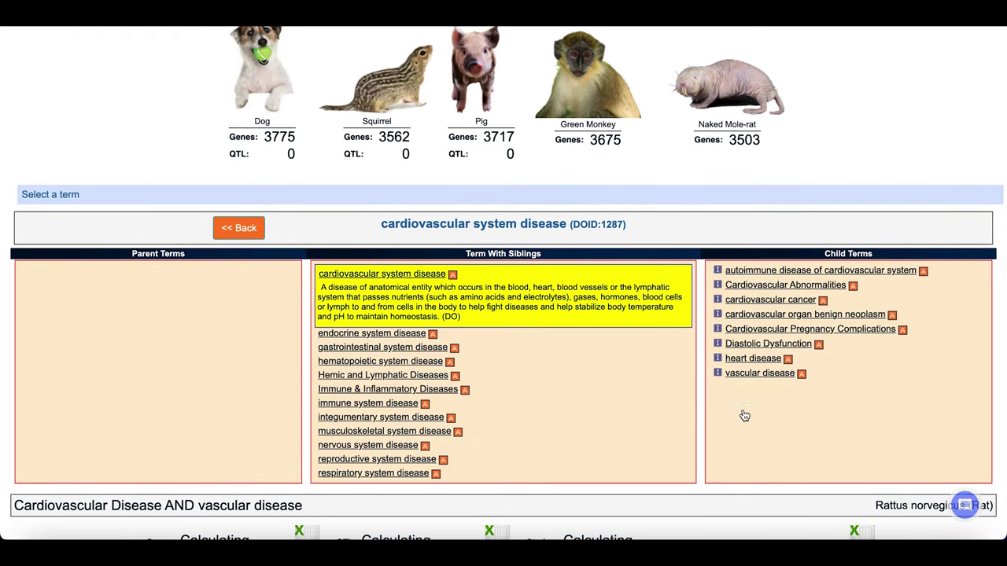
scroll(746, 433, down, 2)
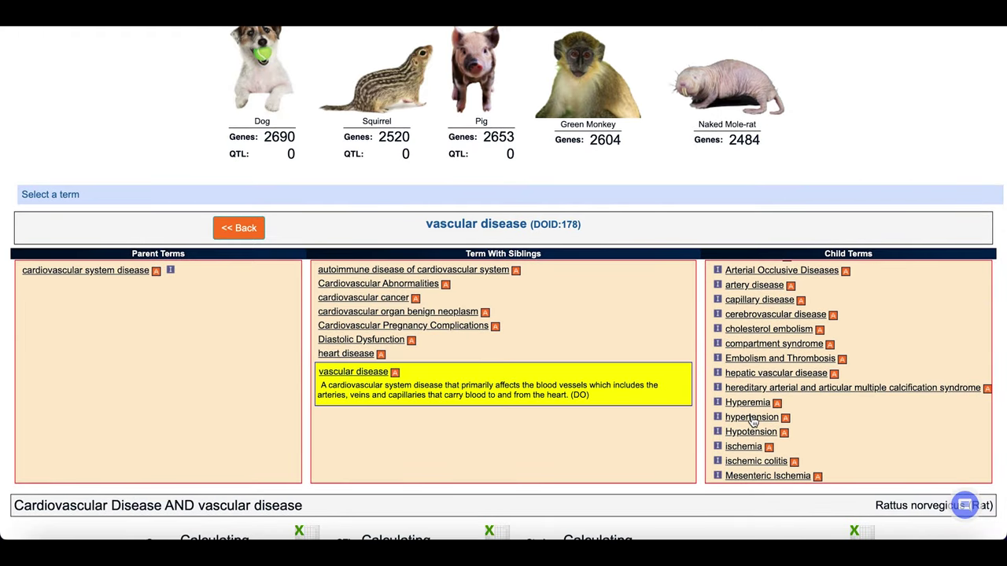
click(752, 417)
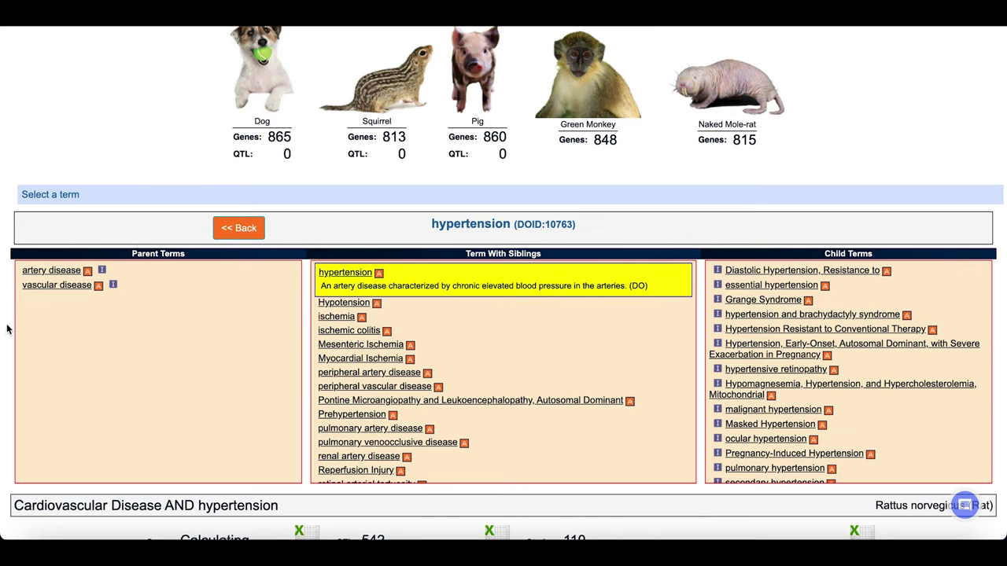
Scroll to the Cardiovascular Disease AND hypertension results and open the Abcc8 gene report
scroll(6, 329, up, 5)
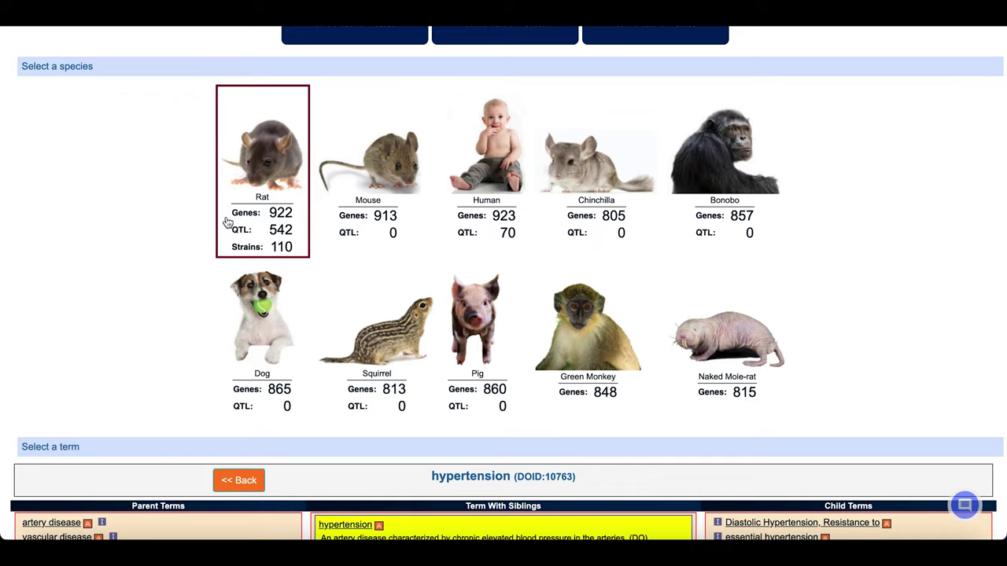
scroll(144, 334, down, 3)
scroll(144, 333, down, 5)
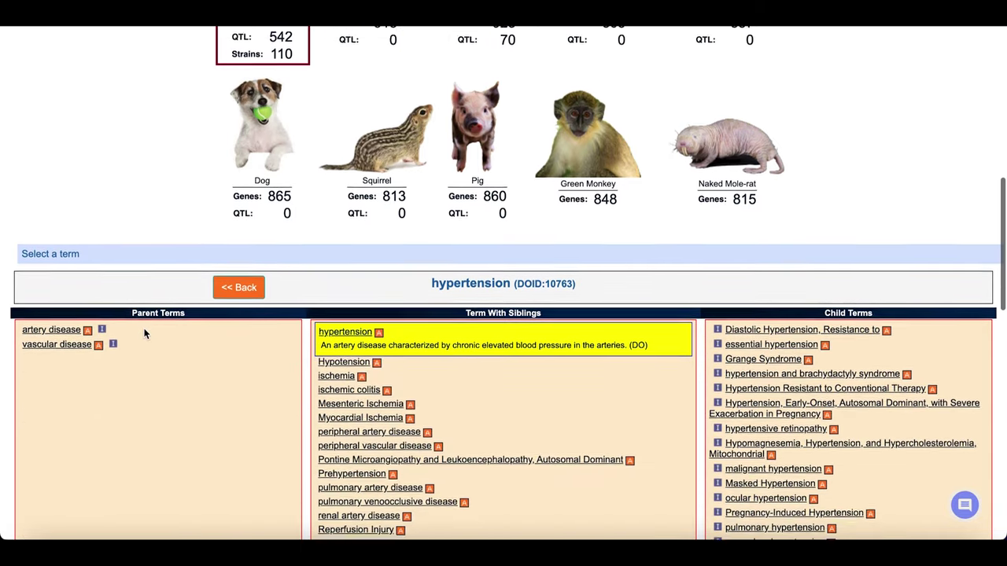
scroll(144, 333, down, 4)
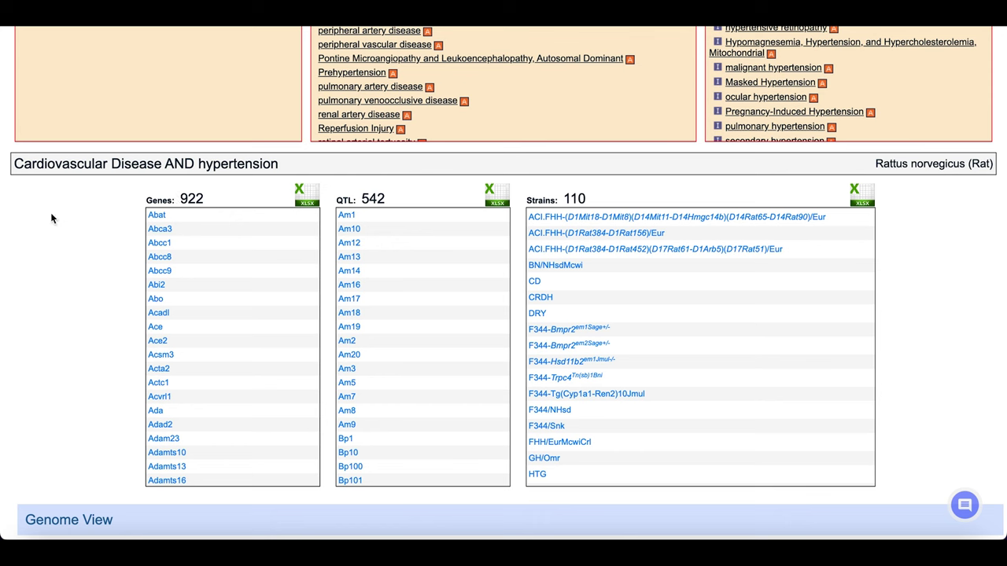
scroll(114, 249, down, 1)
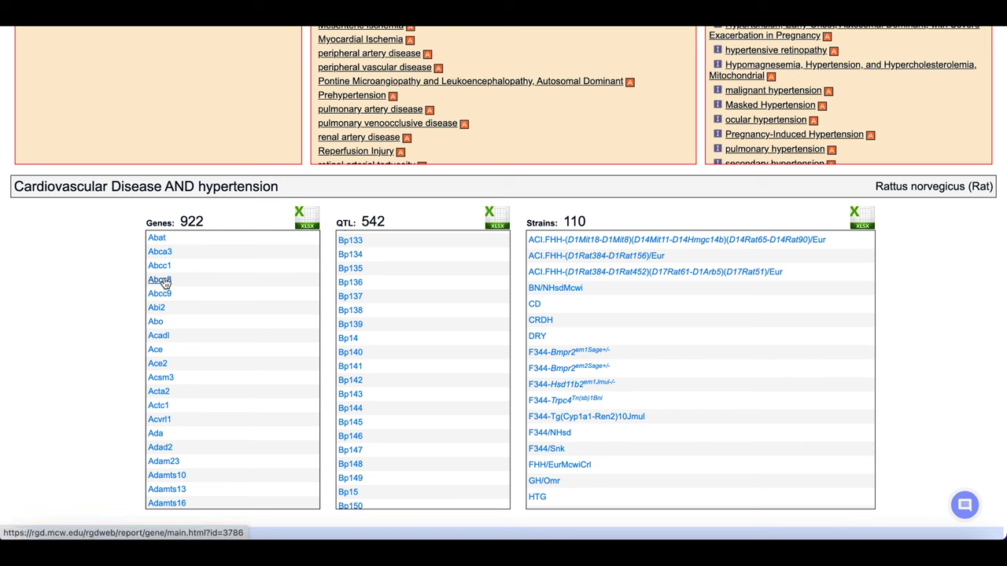
click(161, 280)
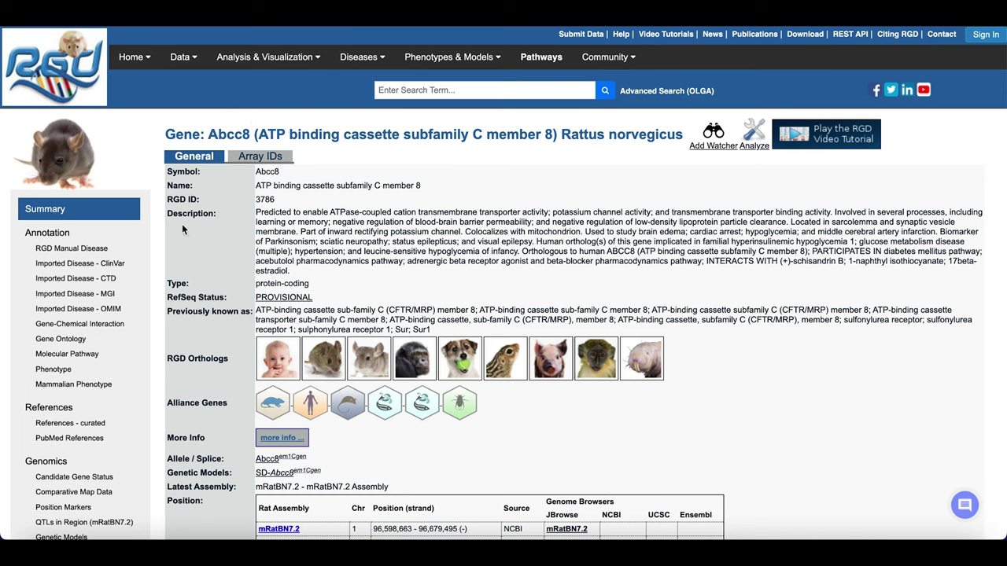
Step through Abcc8's Annotation, Genomics, Expression and References sections, then back to Summary
click(44, 232)
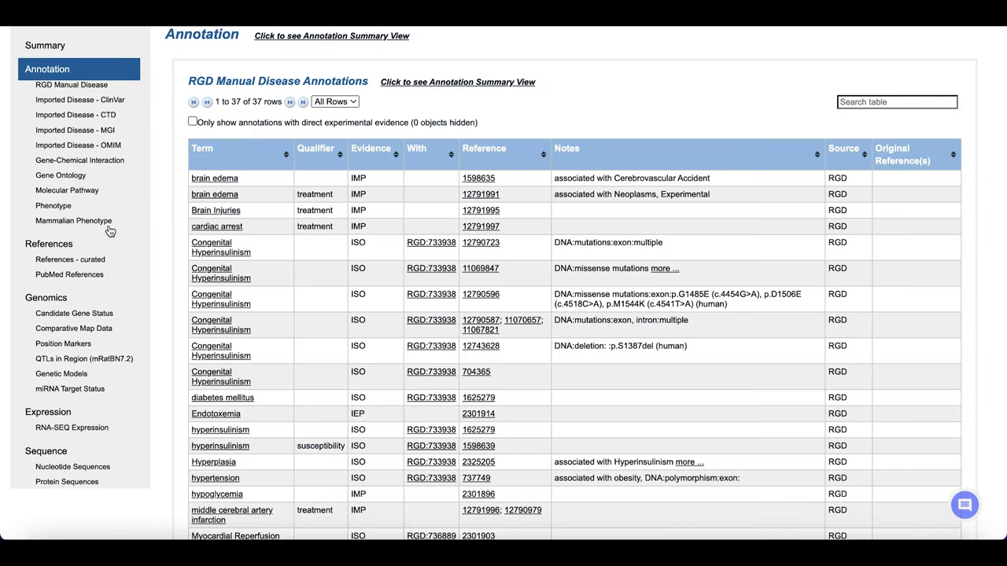
click(45, 302)
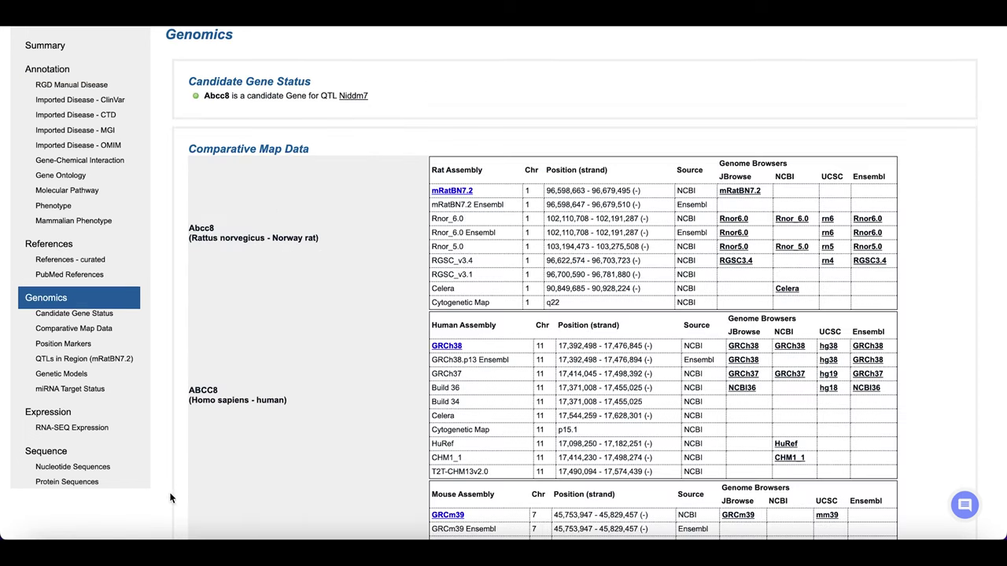
click(47, 412)
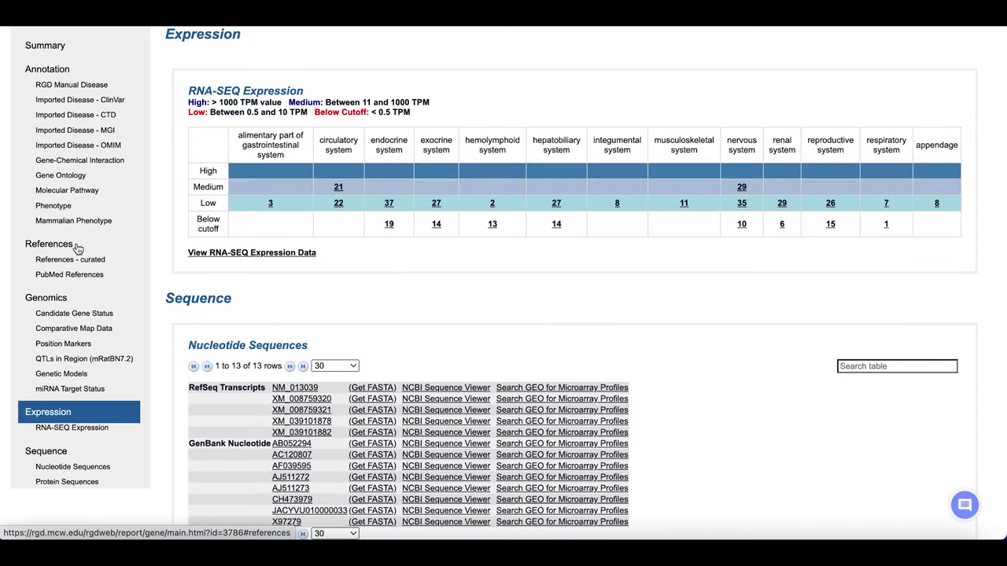
click(52, 244)
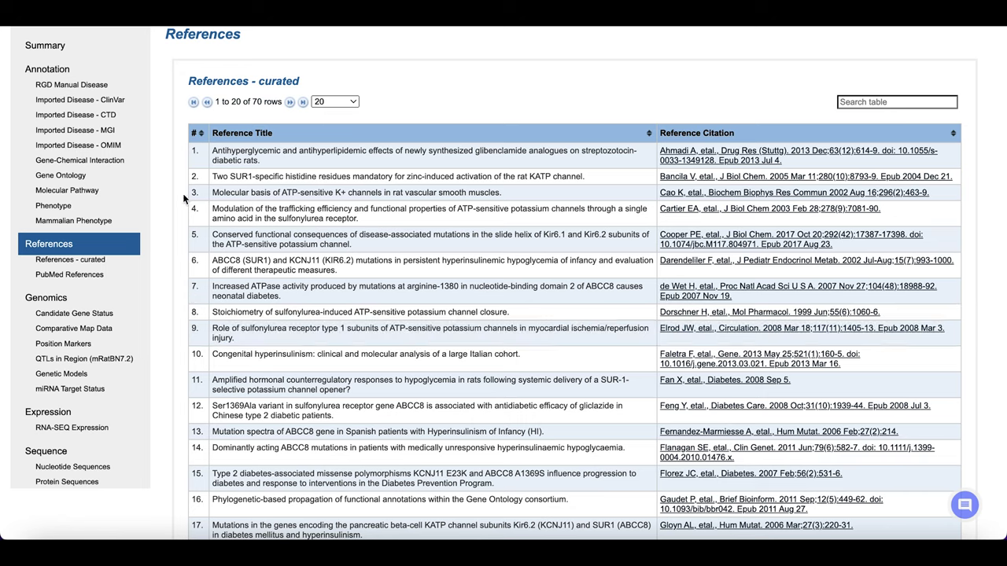
click(60, 47)
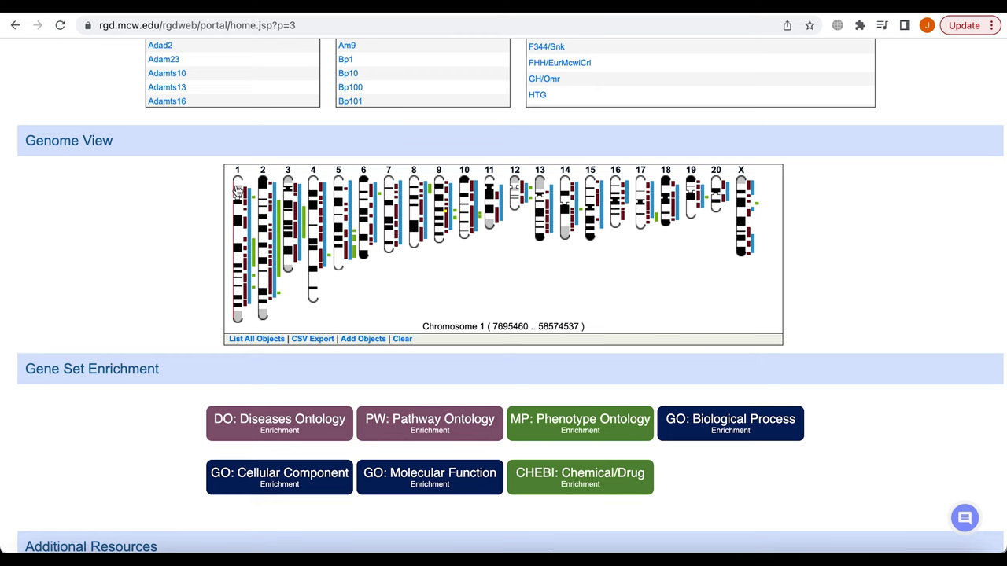
Slide the selection window down chromosome 1 and lock the chosen region
click(237, 190)
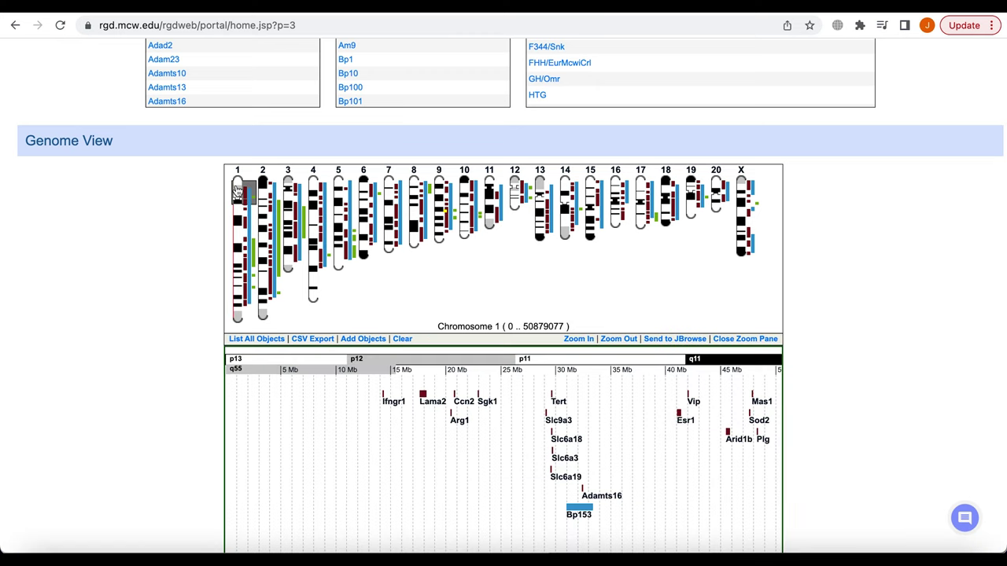
scroll(198, 192, down, 2)
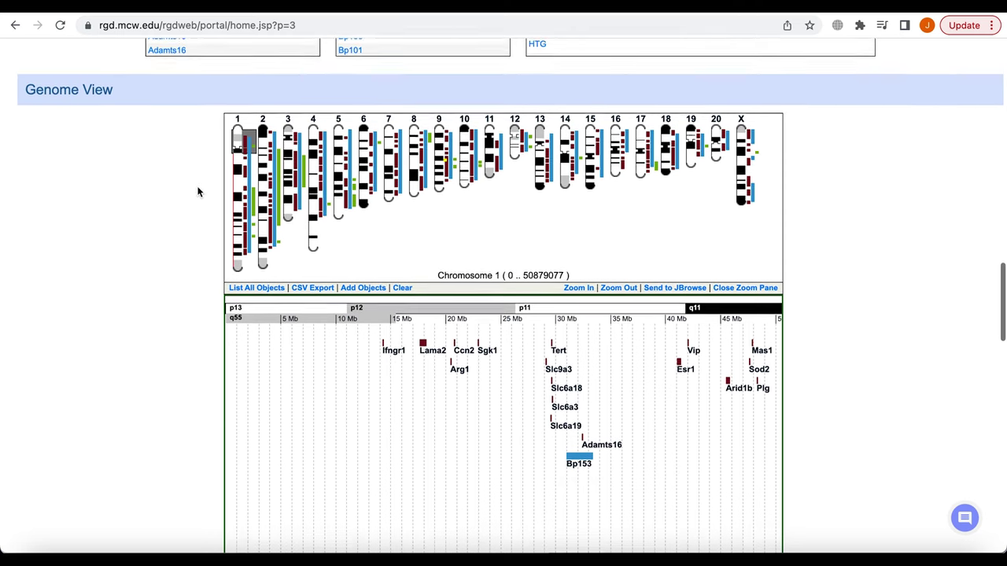
scroll(198, 192, down, 1)
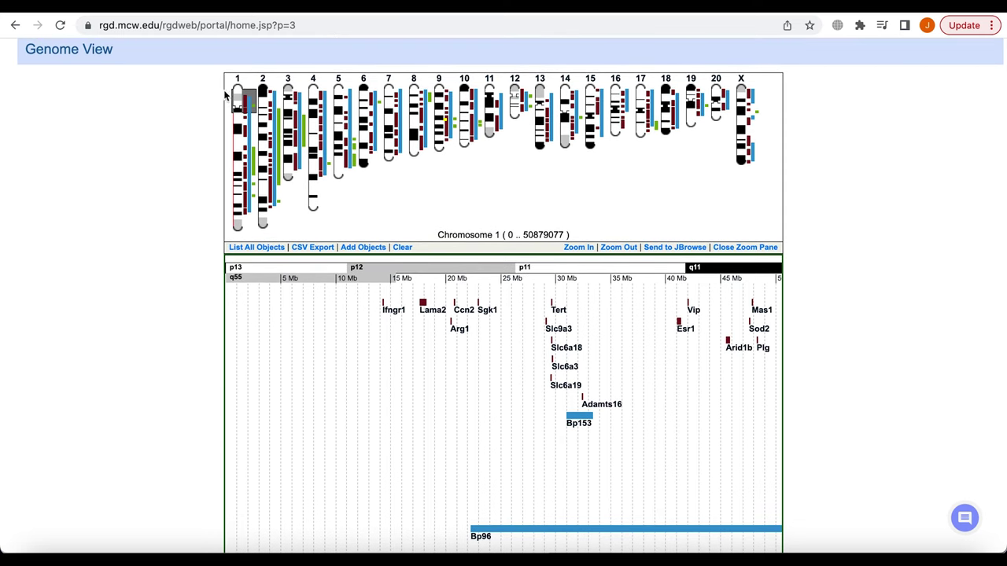
drag(242, 103, 239, 191)
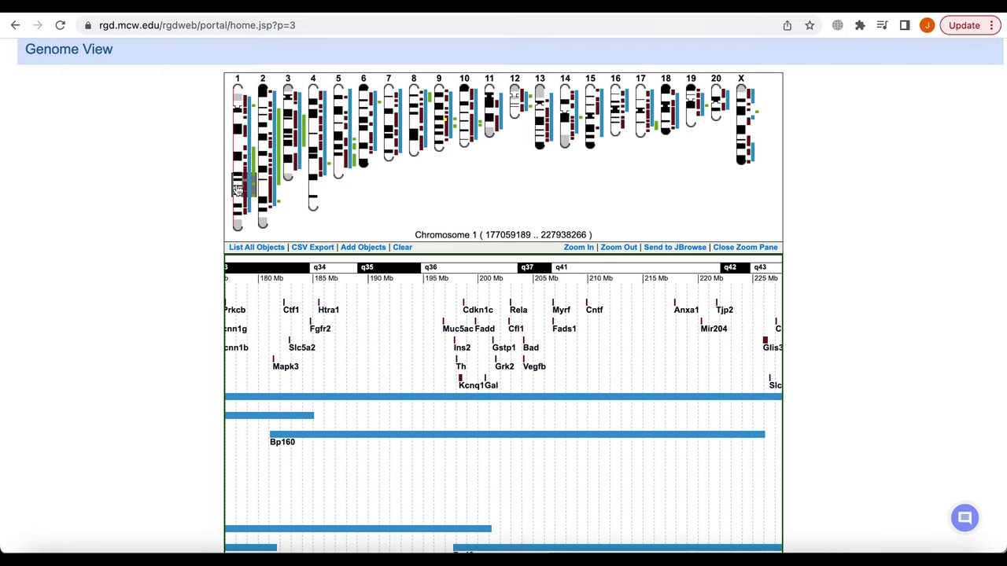
click(238, 190)
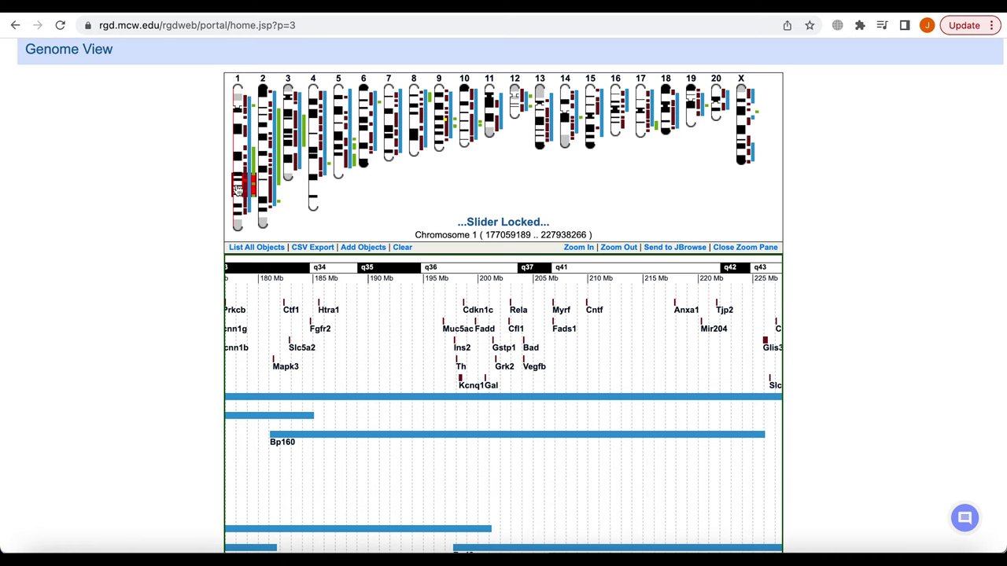
Zoom the detail pane to about 170–235 Mb and open the Muc5ac gene report
click(573, 248)
click(619, 248)
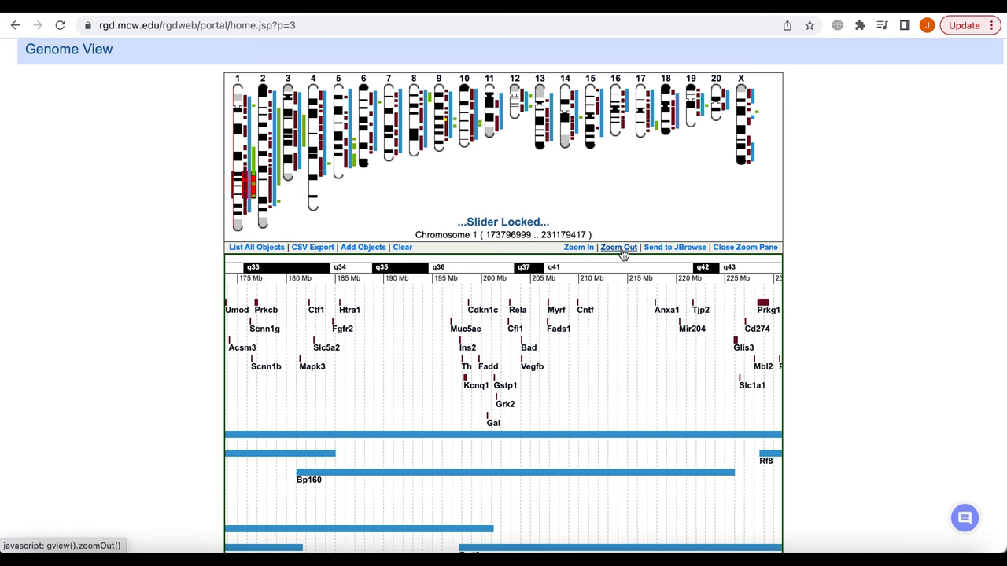
click(579, 247)
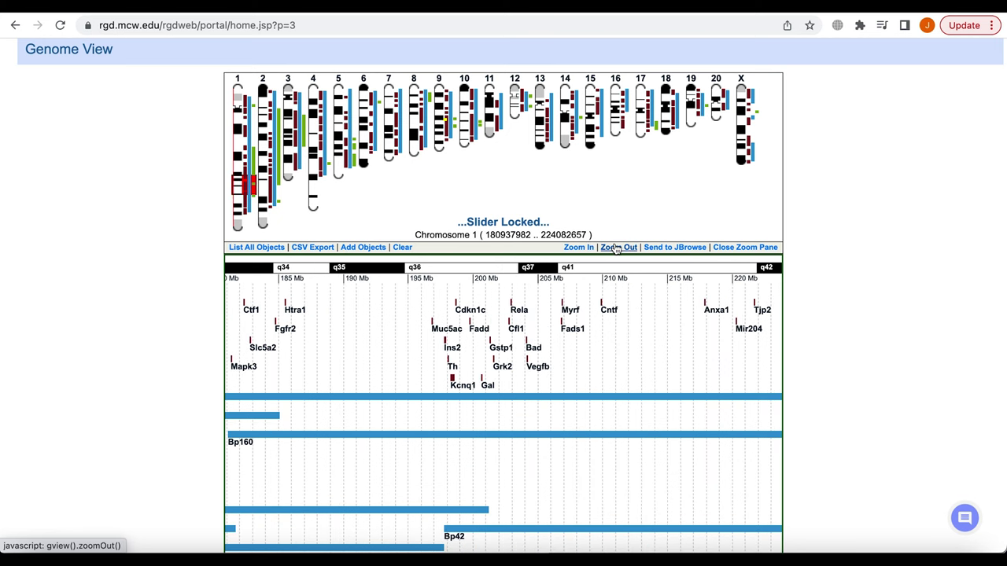
click(616, 249)
click(472, 329)
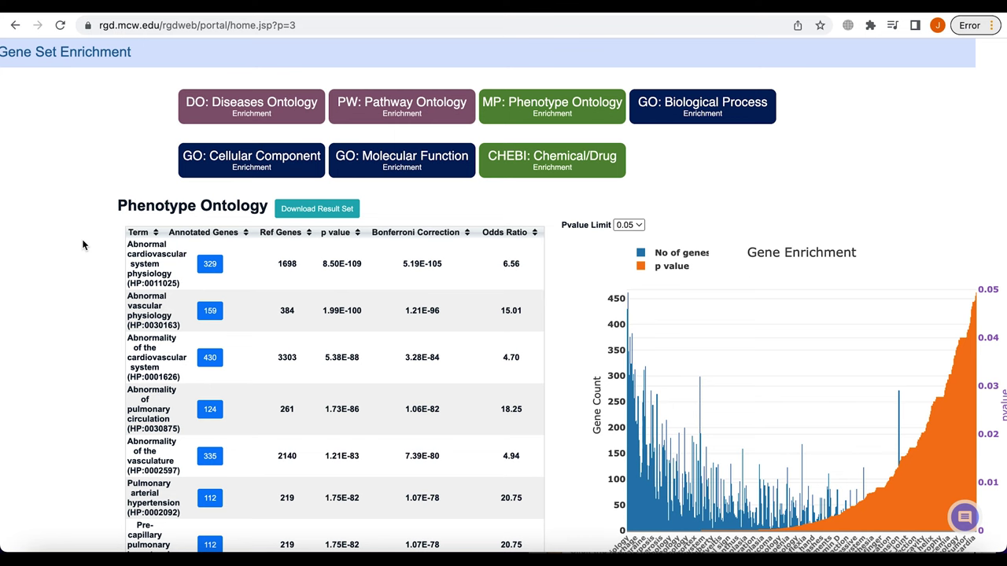
Scroll down to the Phenotype Ontology results table and Gene Enrichment chart
scroll(82, 245, down, 2)
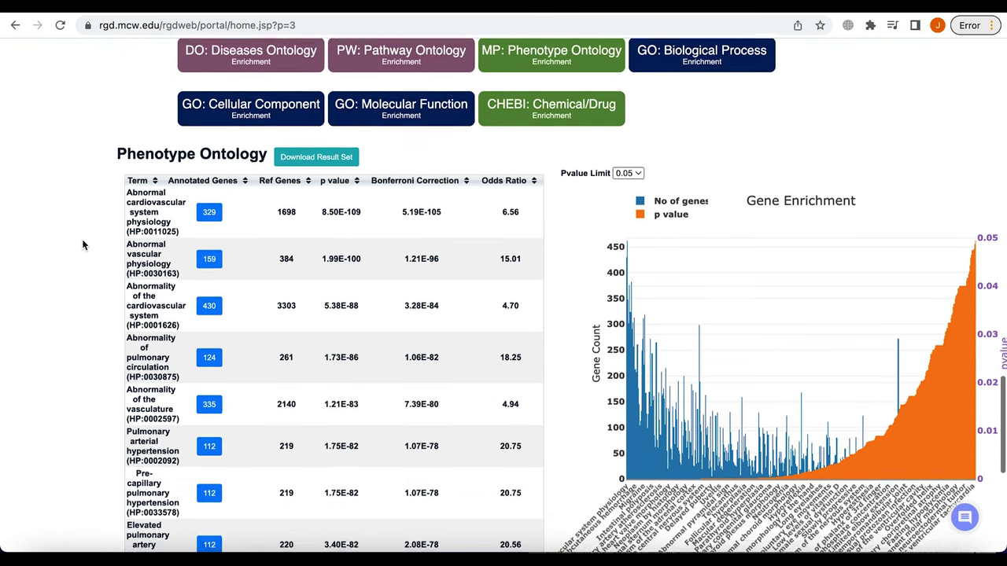
scroll(82, 246, down, 2)
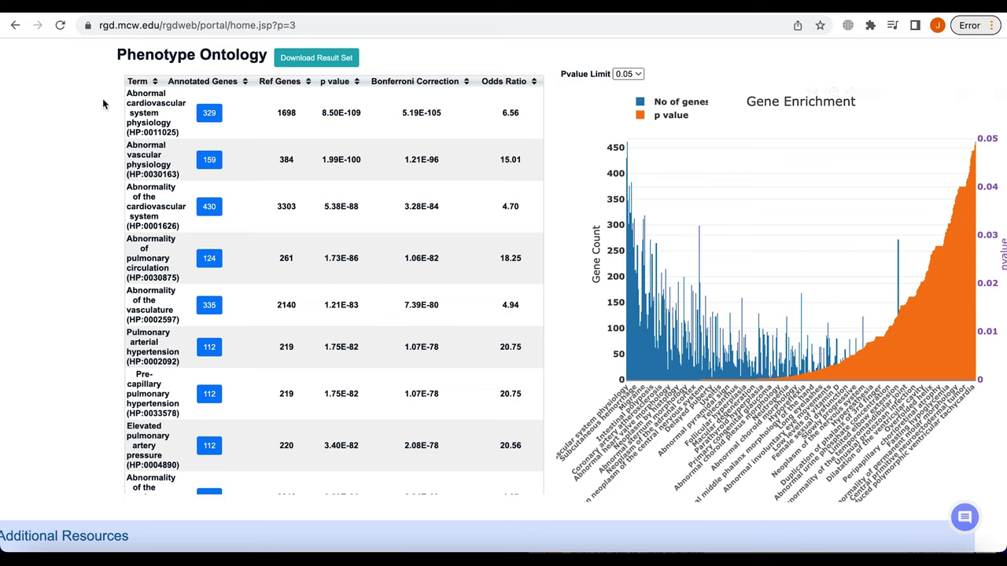
click(209, 114)
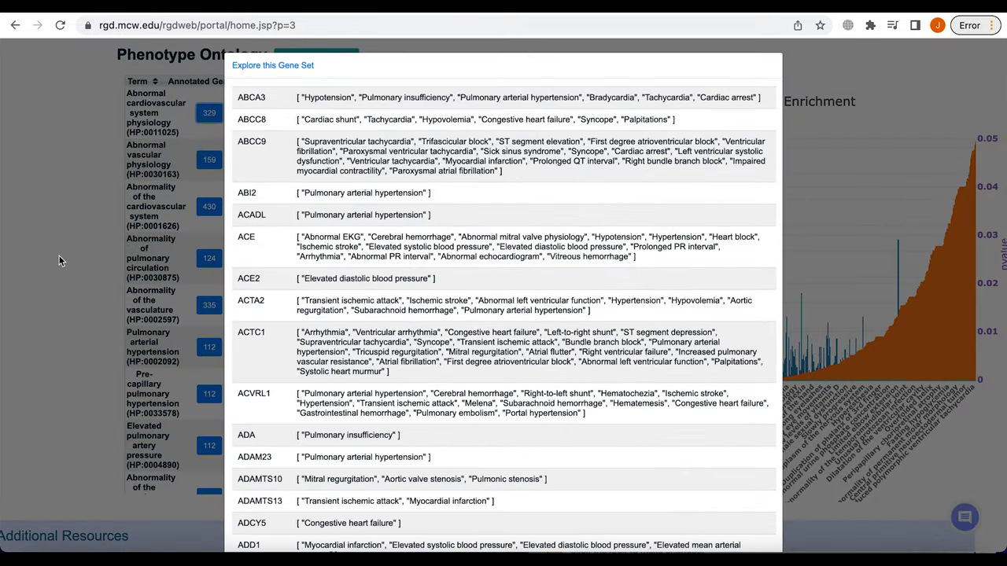
click(58, 255)
scroll(90, 267, down, 1)
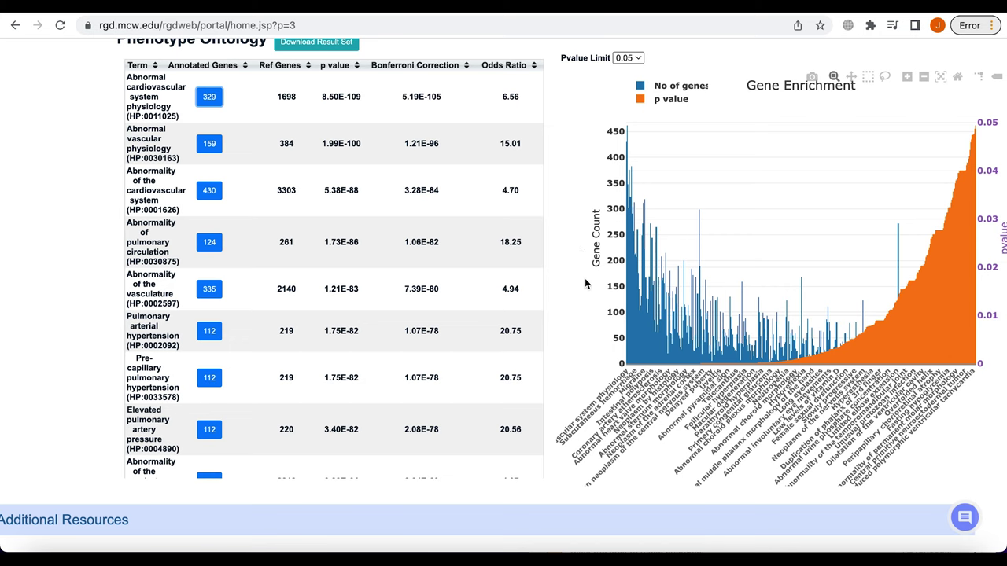
scroll(583, 258, right, 2)
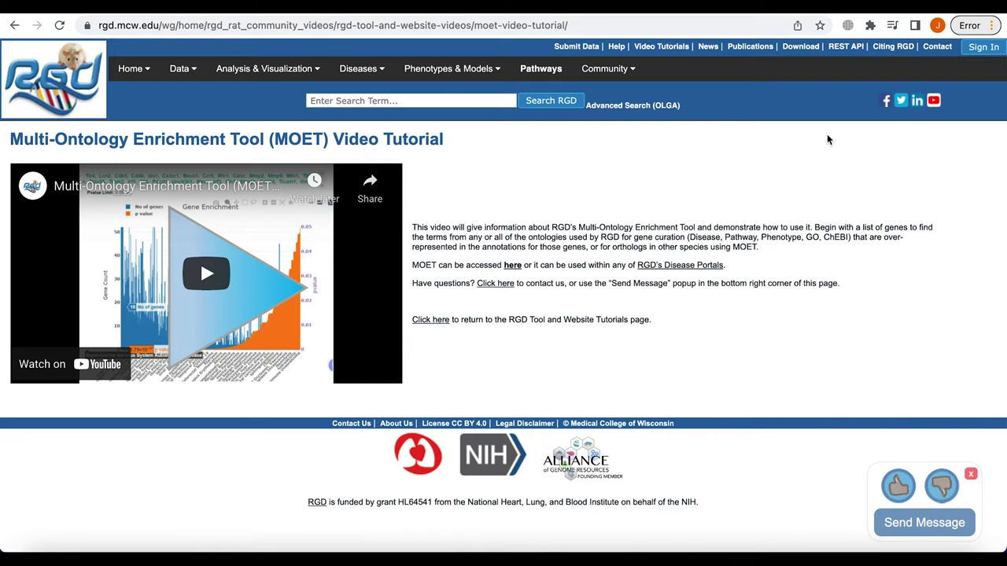
Select the full web address of the MOET video tutorial page
click(604, 18)
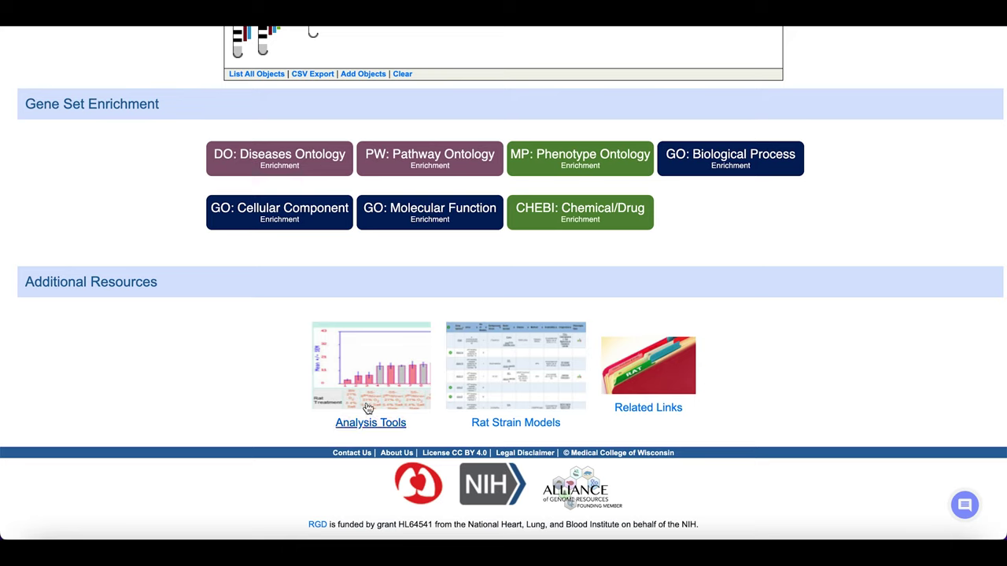
Browse the Analysis Tools list and OLGA page, then open the cardiovascular Rat Strain Models page
click(362, 362)
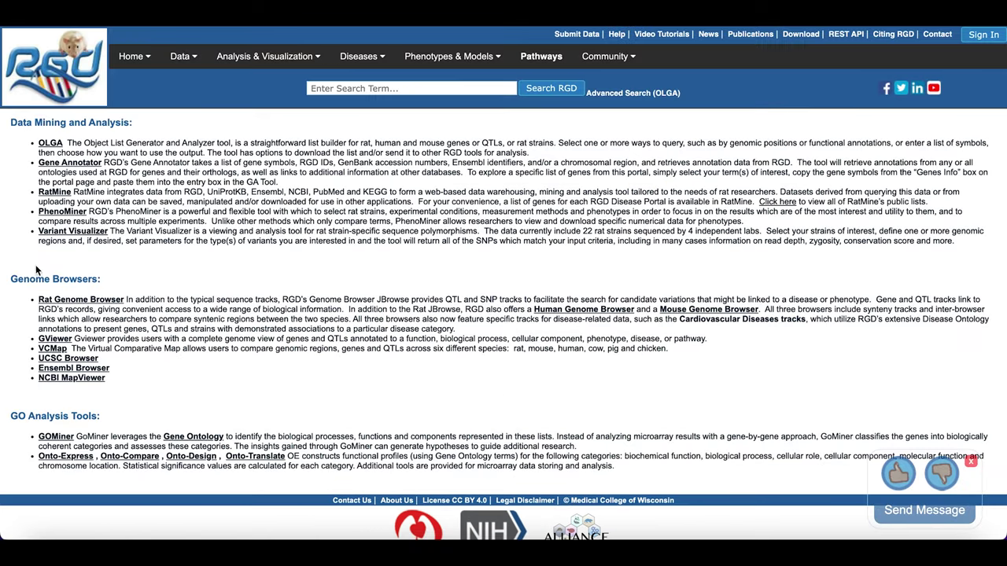
click(51, 143)
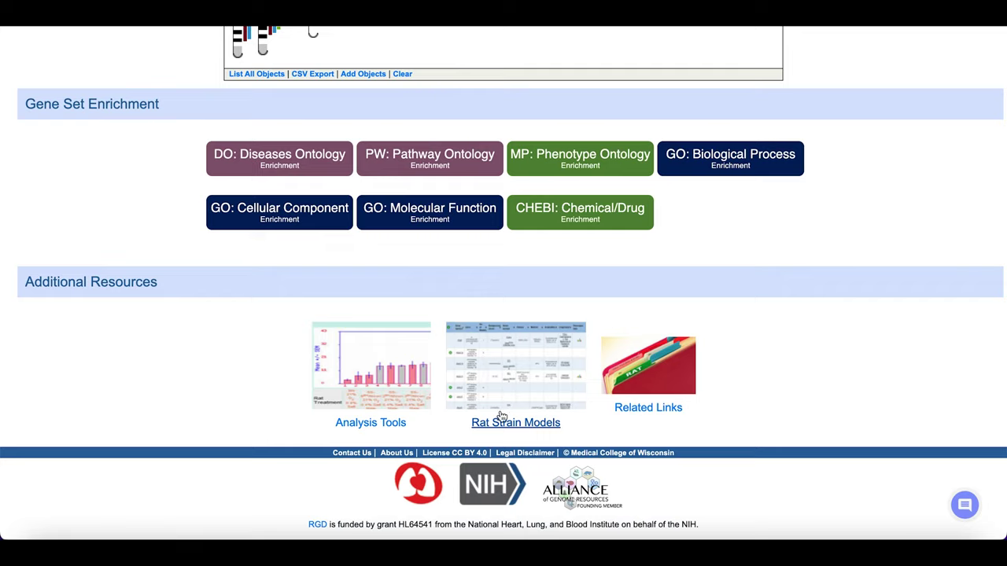
click(530, 381)
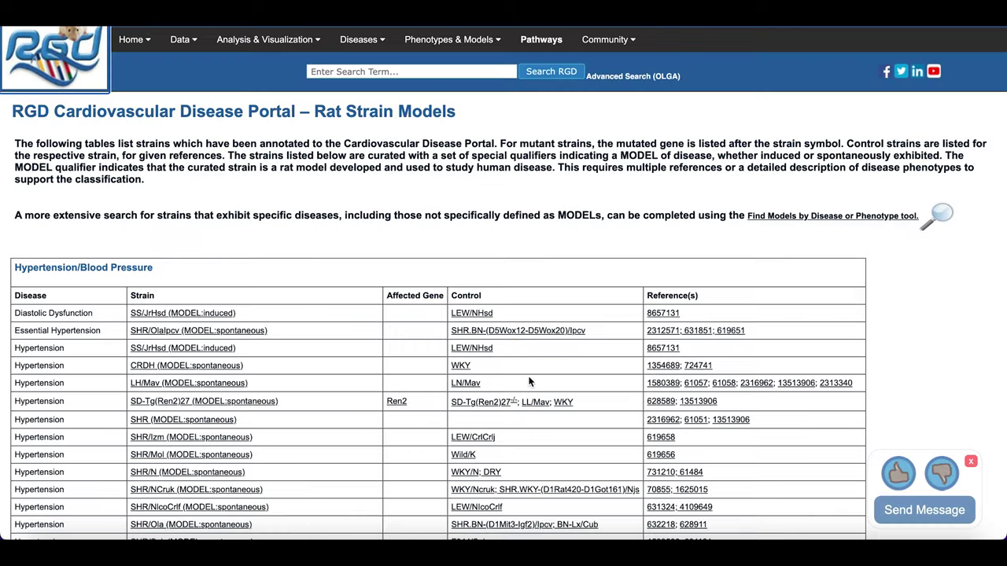
Scroll down the Hypertension/Blood Pressure rat strain models table to reach the portal's Additional Resources
scroll(225, 208, down, 3)
scroll(224, 211, down, 1)
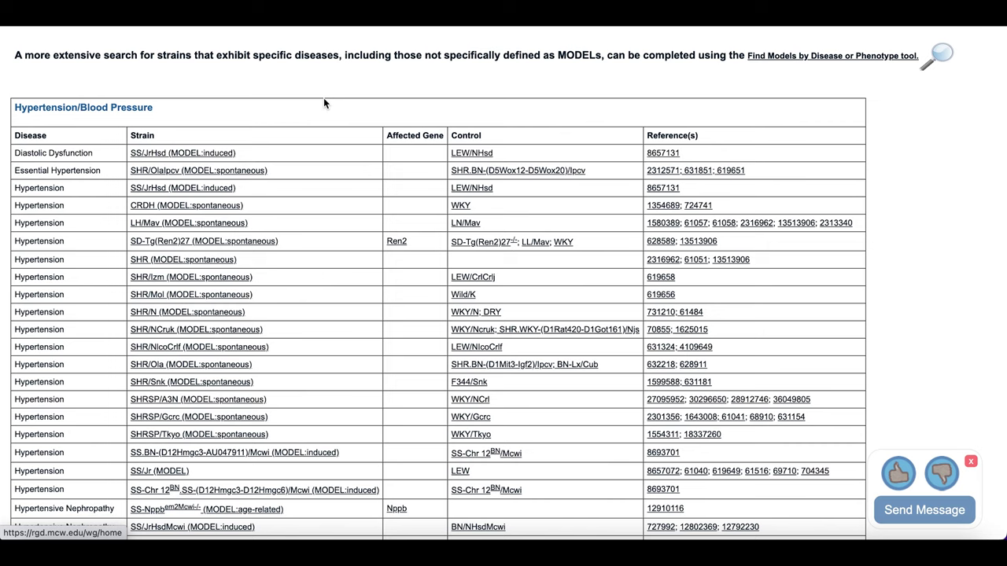
scroll(323, 97, down, 20)
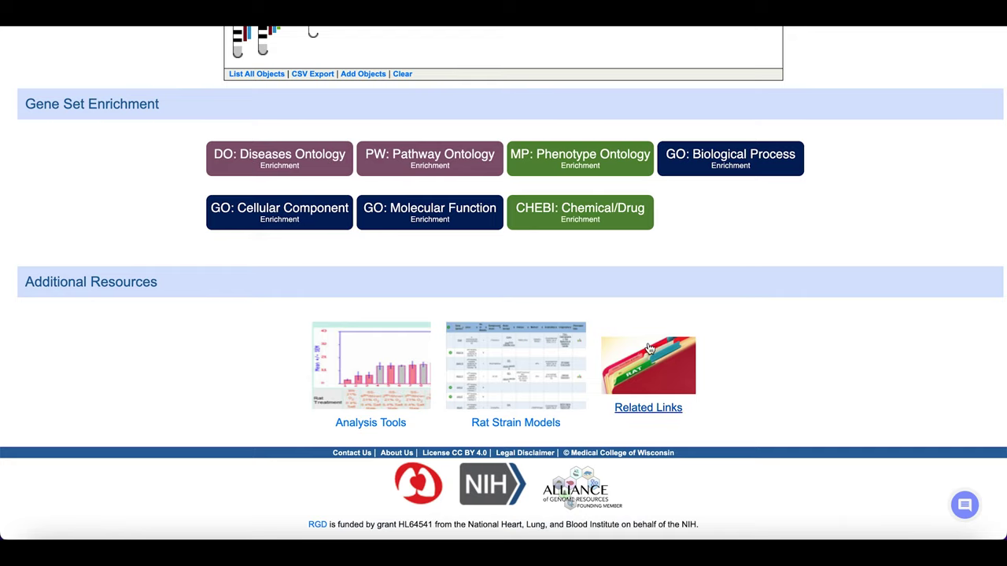
Browse the Cardiovascular portal's Related Links page top to bottom, then return to the RGD homepage via the logo
click(641, 369)
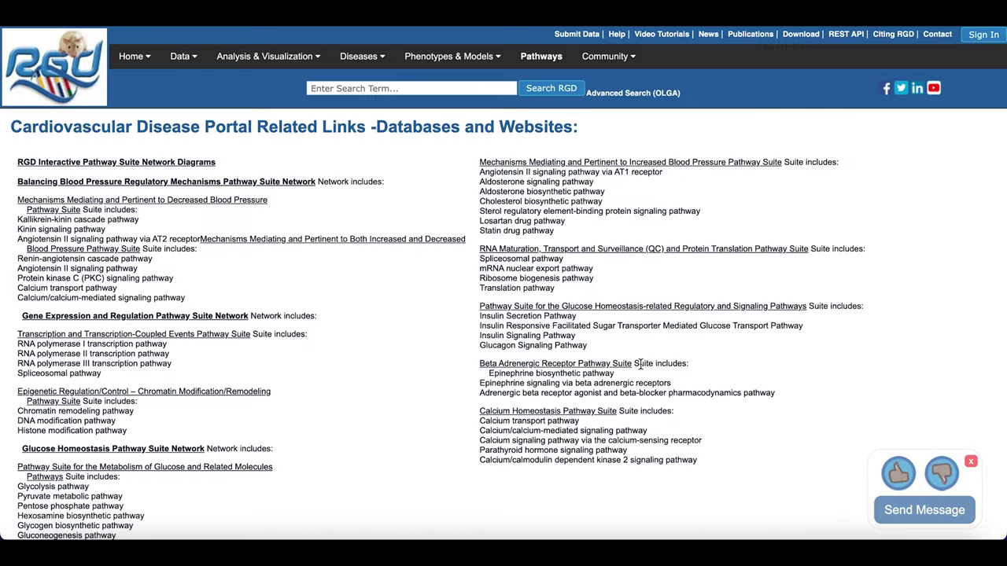
scroll(267, 270, down, 6)
scroll(110, 358, down, 5)
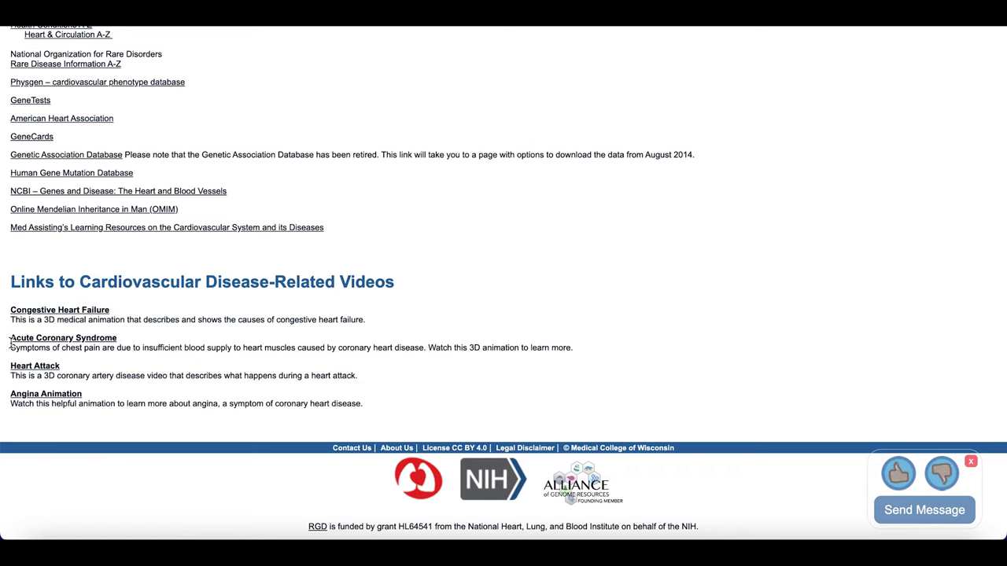
scroll(4, 329, up, 8)
scroll(4, 328, up, 5)
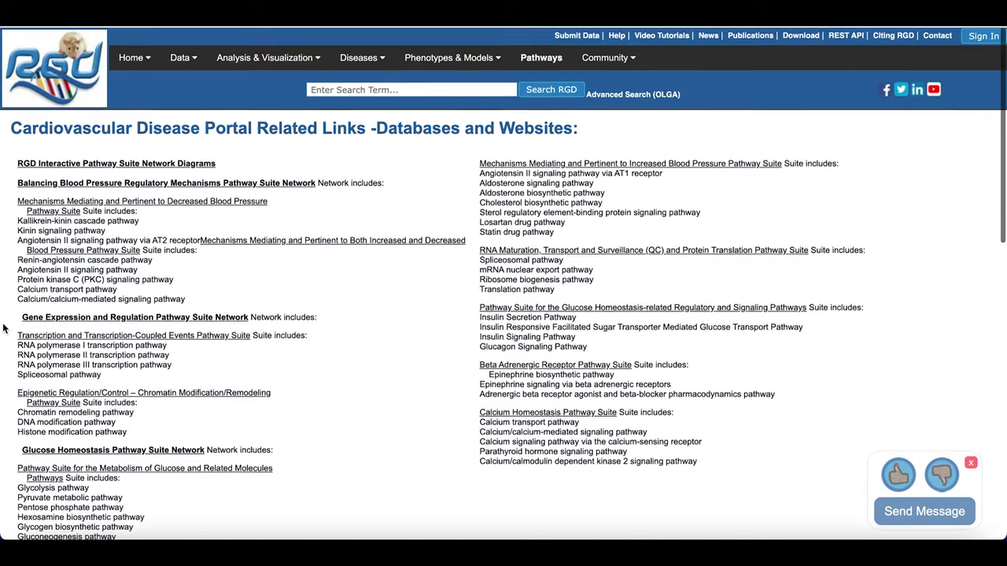
click(47, 51)
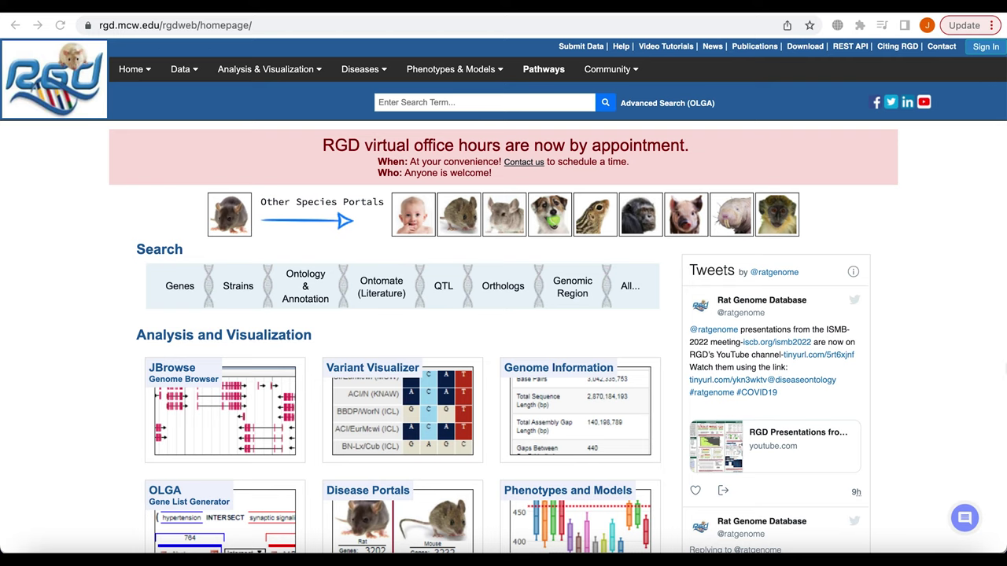